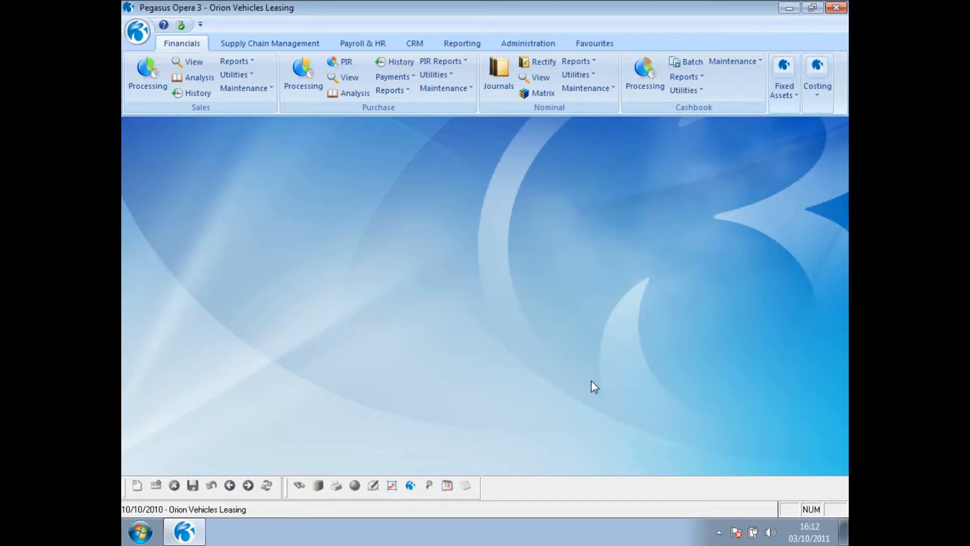
- Check the Keep Transactions periods in the Sales ledger's Set Options, leaving the settings unchanged
{"action": "left_click", "coordinate": [247, 61]}
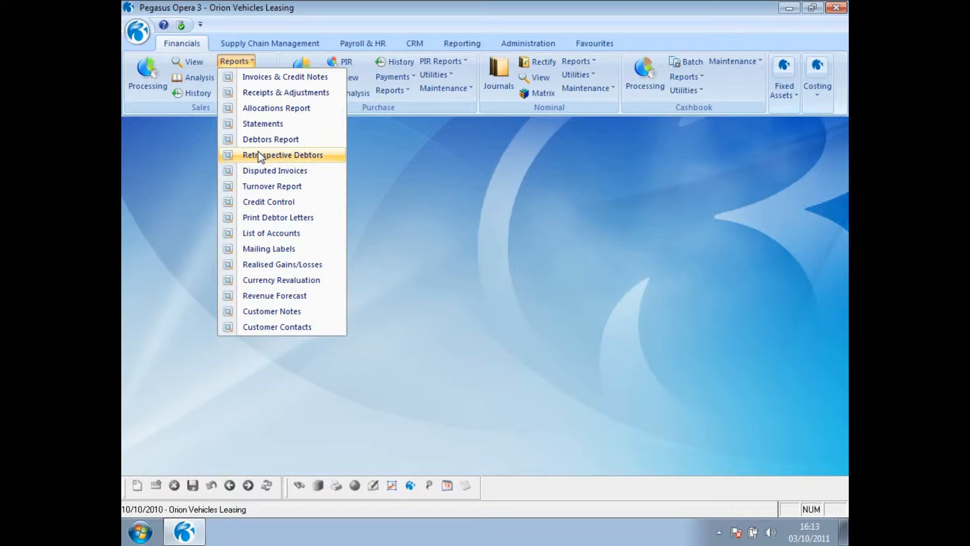
{"action": "left_click", "coordinate": [388, 256]}
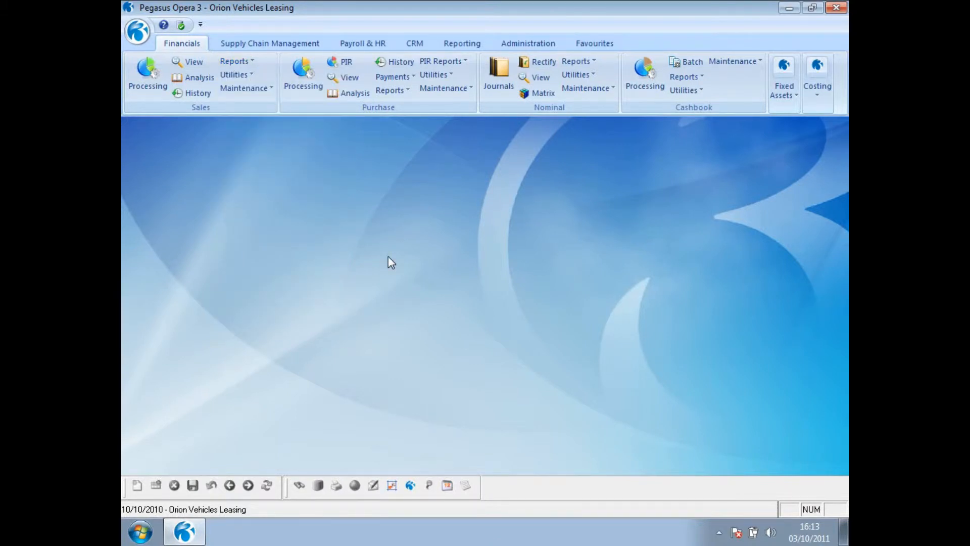
{"action": "left_click", "coordinate": [235, 74]}
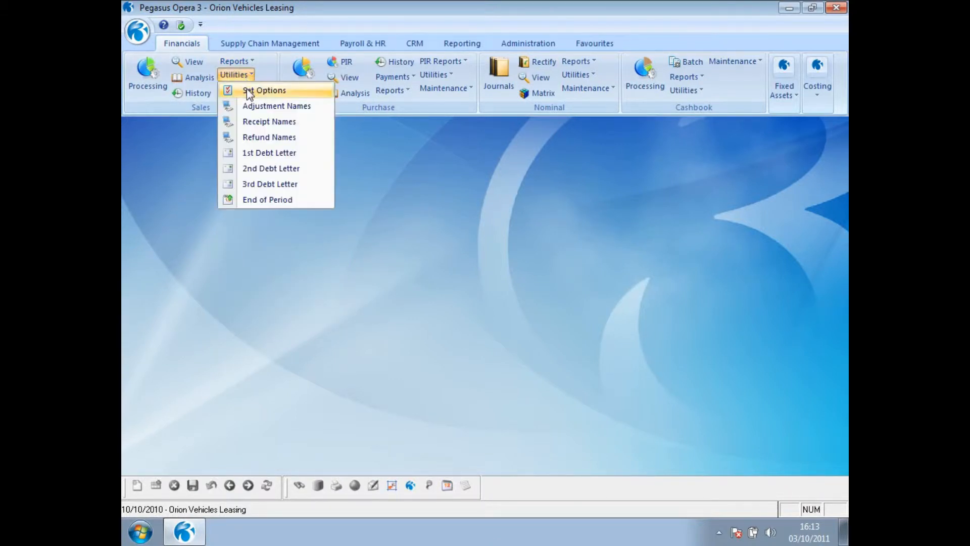
{"action": "left_click", "coordinate": [246, 91]}
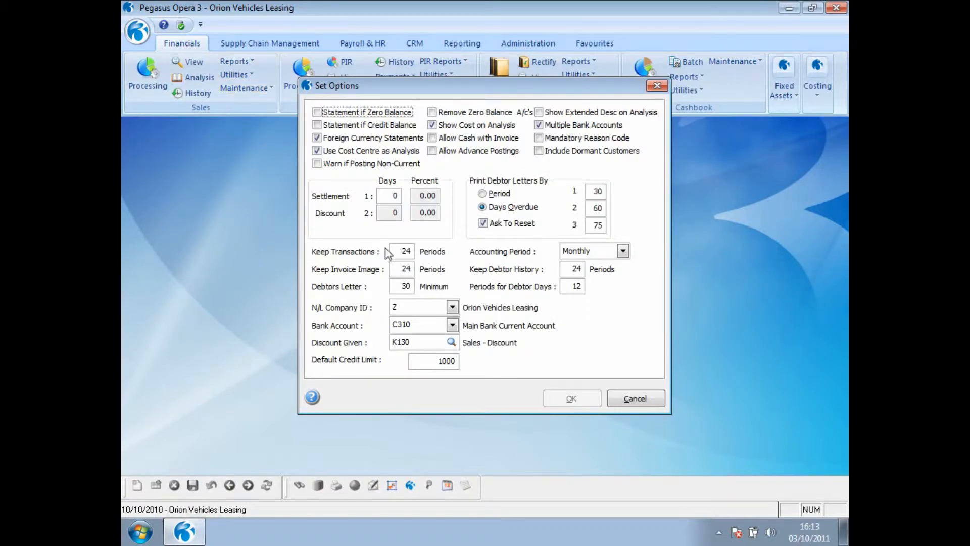
{"action": "left_click", "coordinate": [395, 252]}
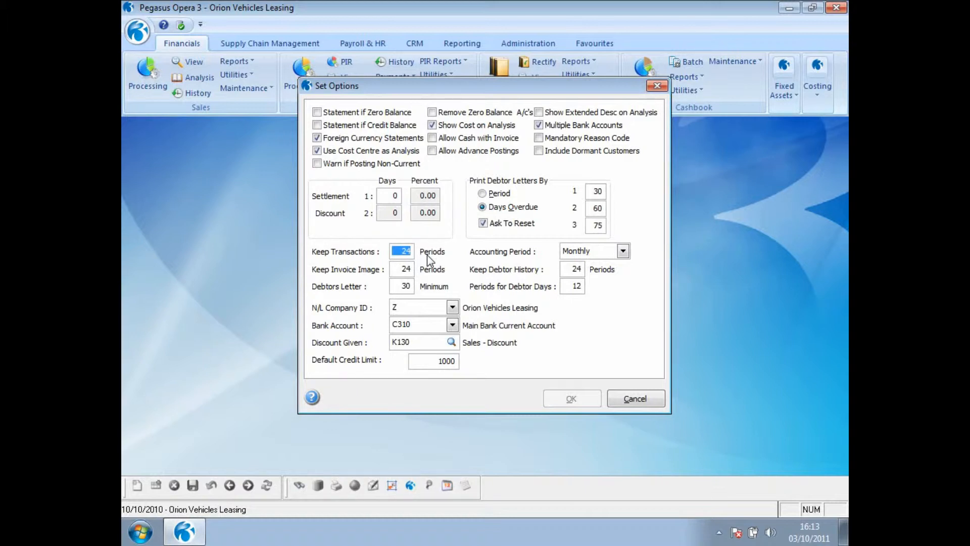
{"action": "left_click", "coordinate": [618, 402]}
- Publish the sales Debtors Report to the screen with Show Transactions enabled, and move its restored preview window aside
{"action": "left_click", "coordinate": [238, 62]}
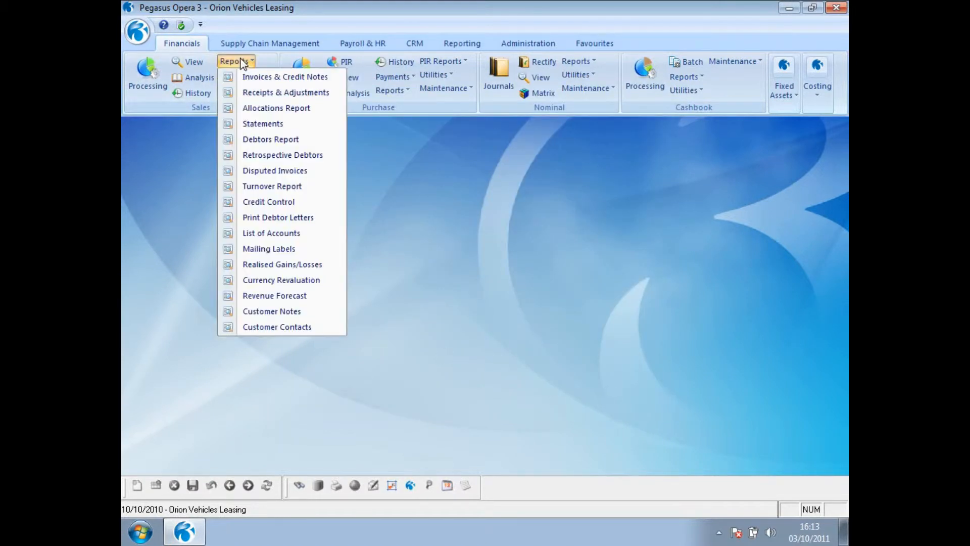
{"action": "left_click", "coordinate": [247, 139]}
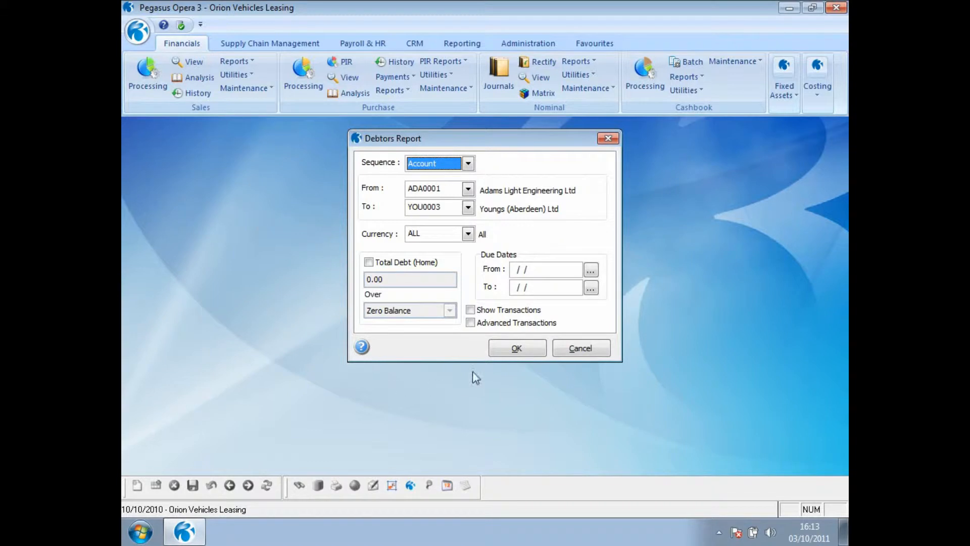
{"action": "left_click", "coordinate": [471, 309]}
{"action": "left_click", "coordinate": [506, 356]}
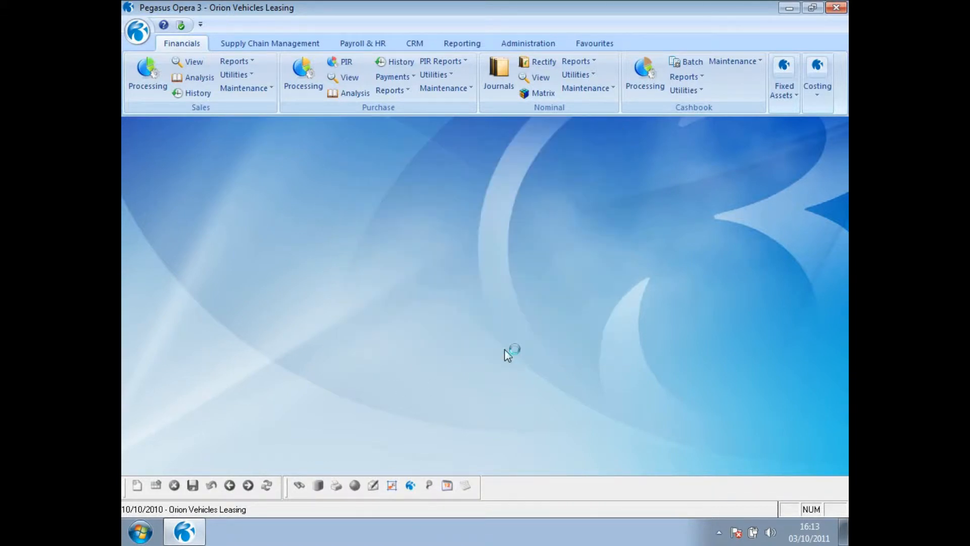
{"action": "left_click", "coordinate": [523, 394]}
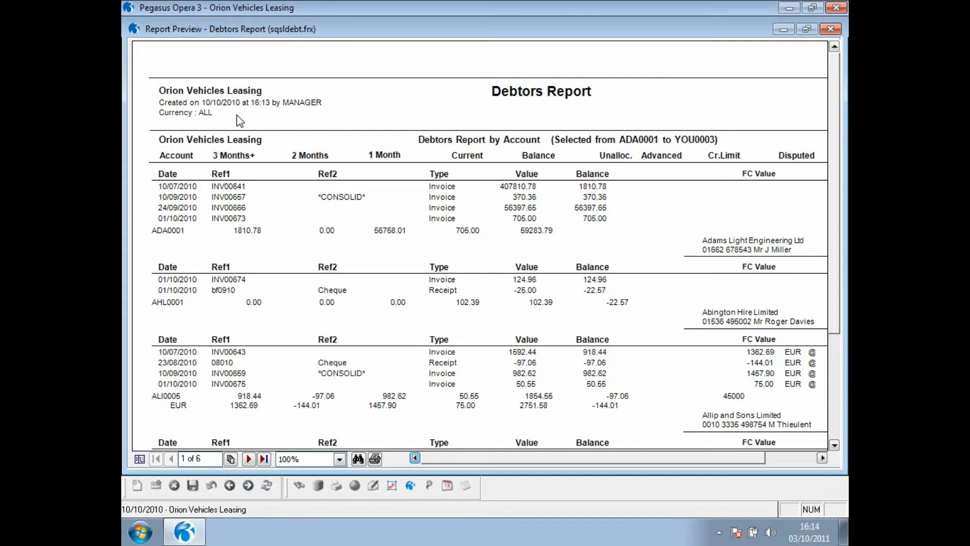
{"action": "left_click", "coordinate": [807, 29]}
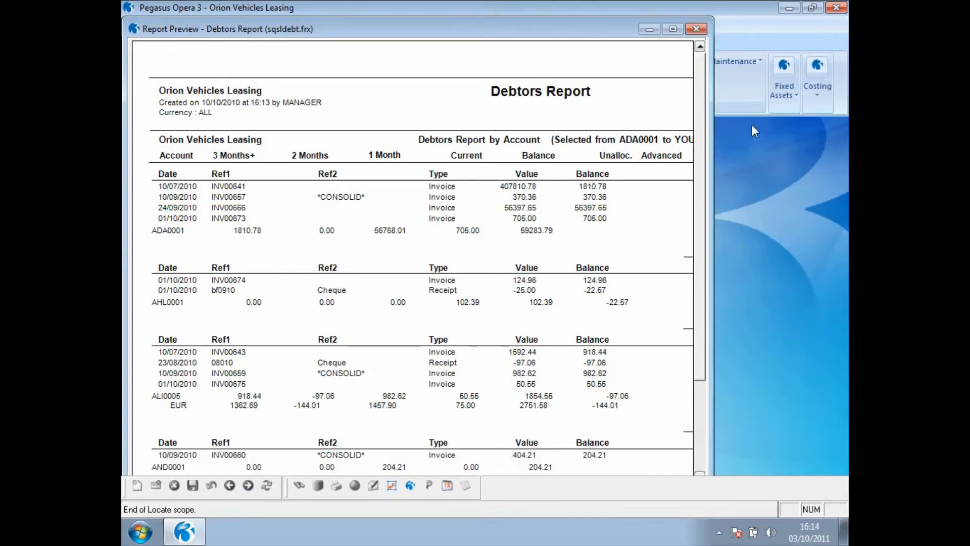
{"action": "left_click_drag", "start_coordinate": [454, 33], "coordinate": [723, 277]}
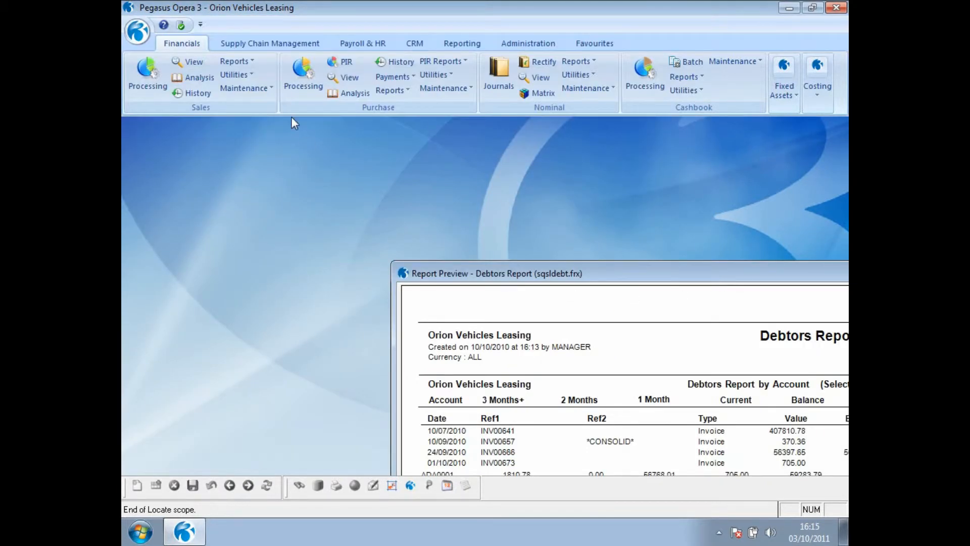
- Set up the sales Retrospective Debtors report as at 31/07/2010 with Show Transactions enabled
{"action": "left_click", "coordinate": [247, 61]}
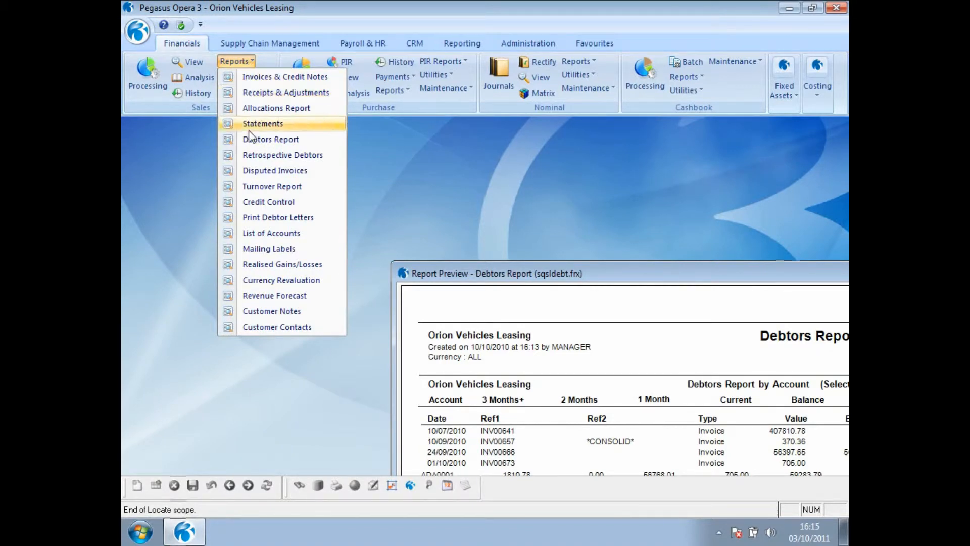
{"action": "left_click", "coordinate": [249, 155]}
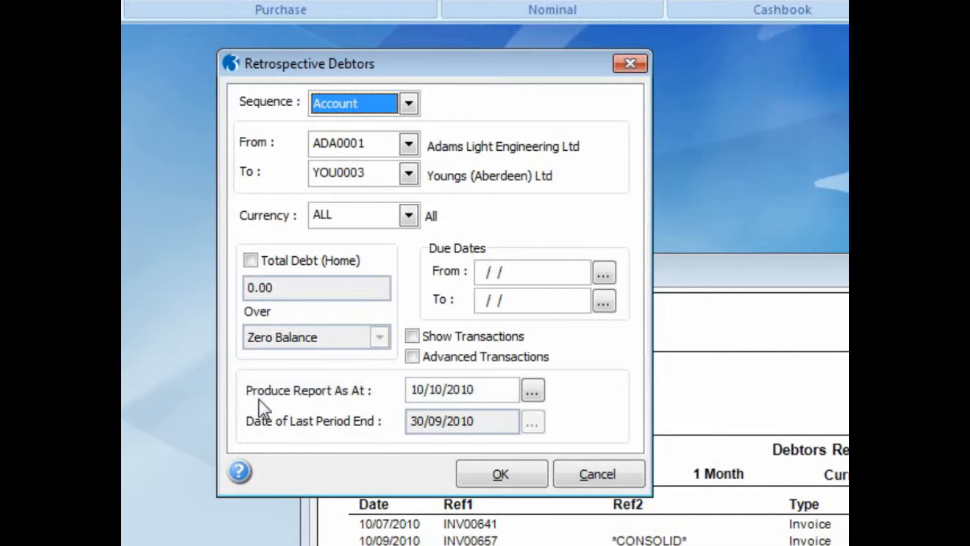
{"action": "left_click_drag", "start_coordinate": [491, 389], "coordinate": [411, 390]}
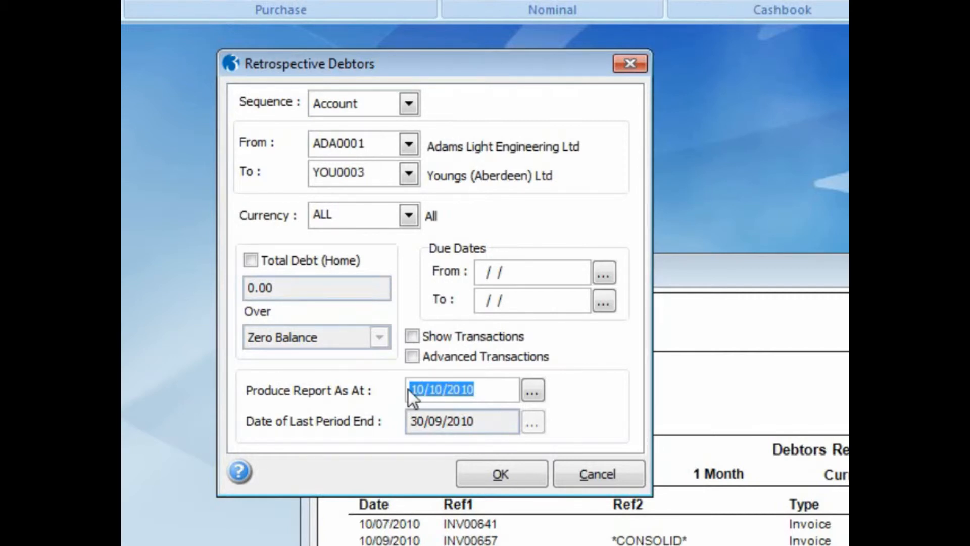
{"action": "type", "text": "31/07/"}
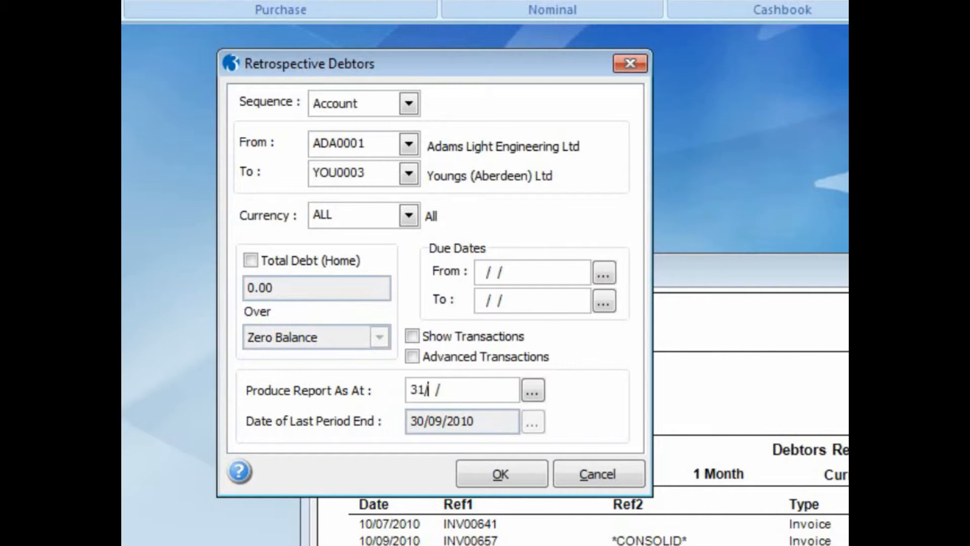
{"action": "type", "text": "2010"}
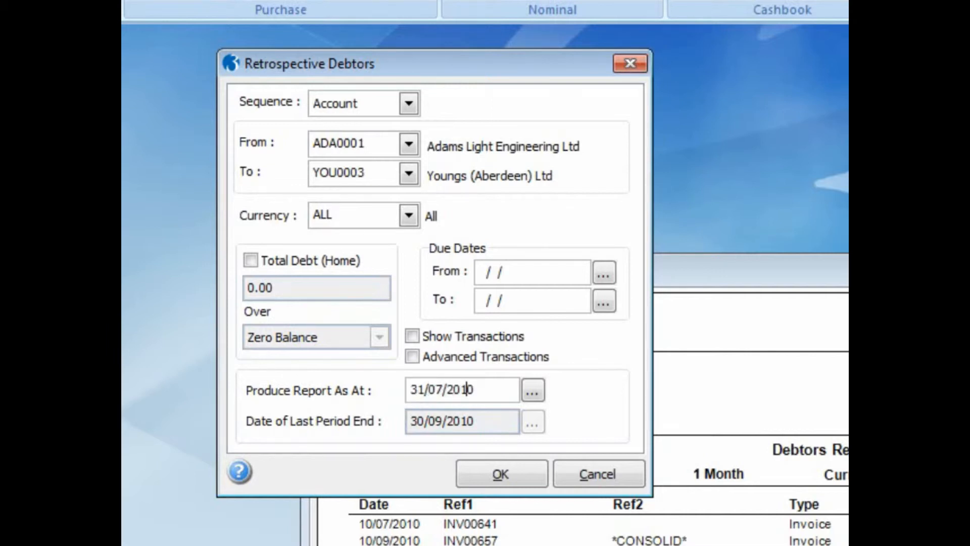
{"action": "left_click", "coordinate": [412, 336]}
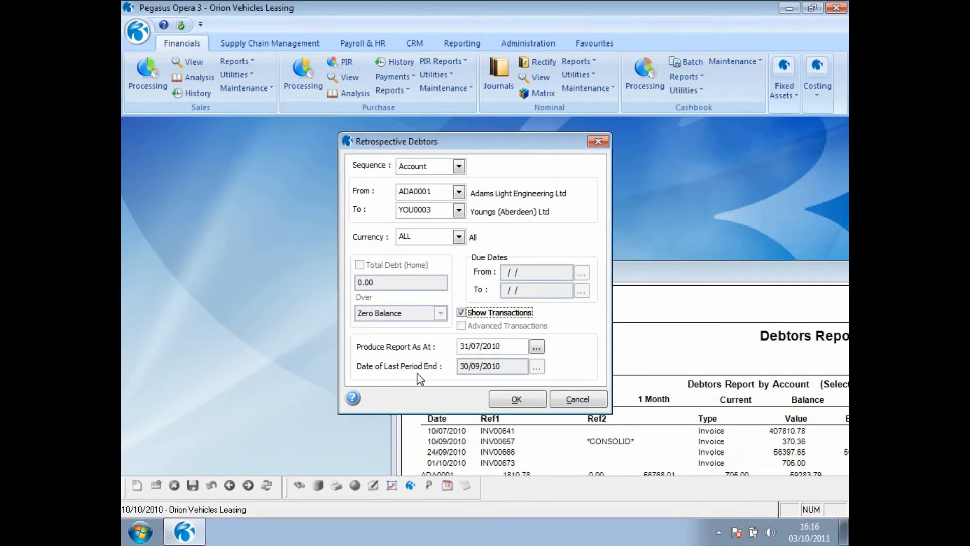
- Consult the help page for the Retrospective Debtors report, and publish the report to the screen
{"action": "left_click", "coordinate": [353, 399]}
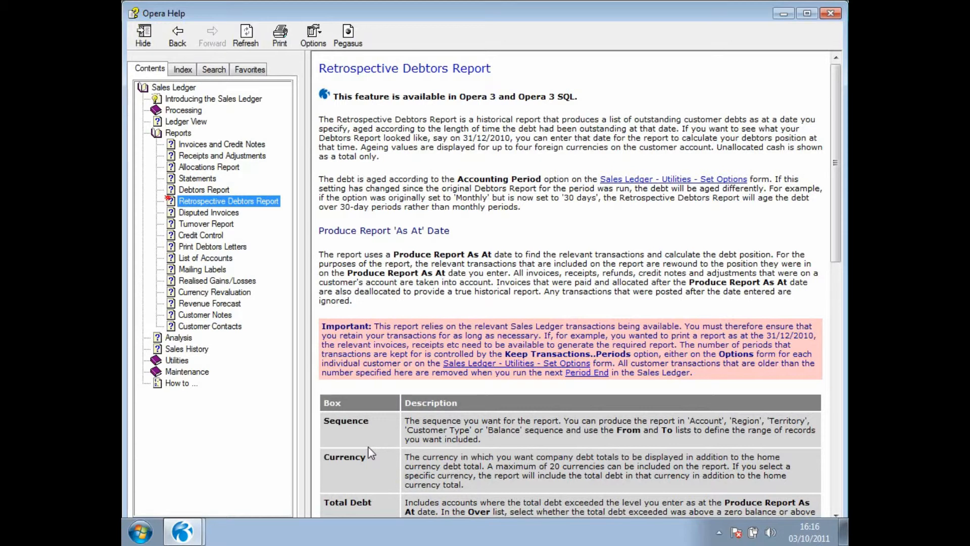
{"action": "left_click", "coordinate": [830, 13]}
{"action": "left_click", "coordinate": [516, 399]}
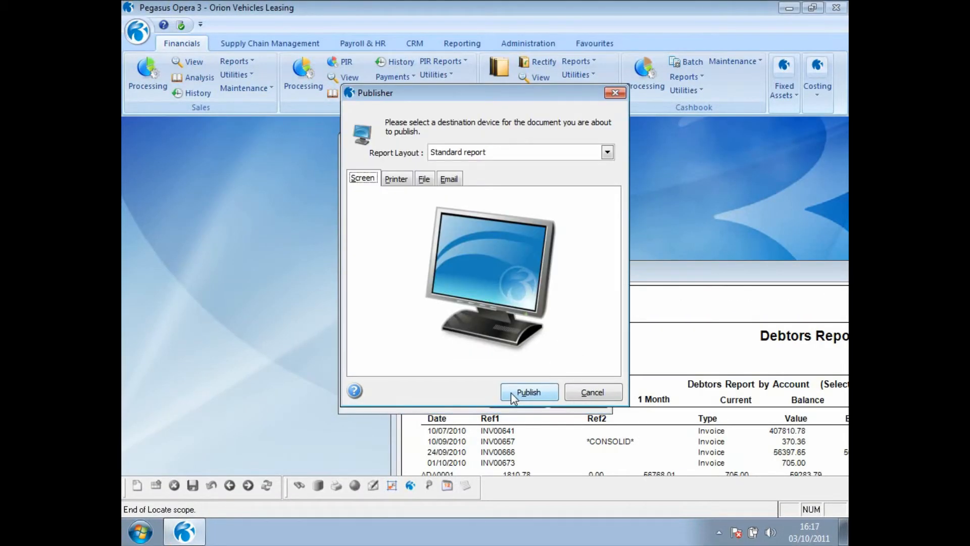
{"action": "left_click", "coordinate": [511, 392]}
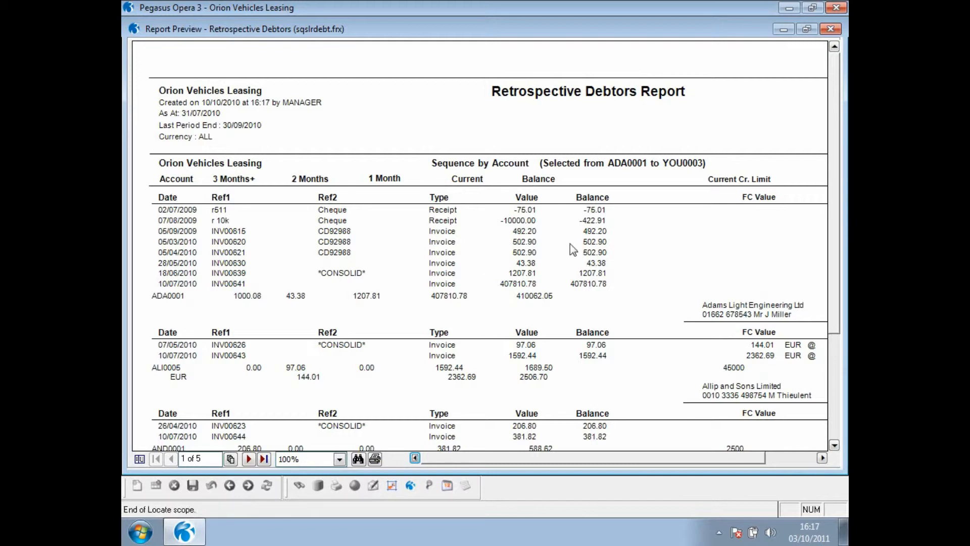
- Compare the Retrospective Debtors preview with the Debtors Report preview in overlapping windows, and close both previews
{"action": "left_click", "coordinate": [807, 29]}
{"action": "left_click_drag", "start_coordinate": [433, 30], "coordinate": [436, 147]}
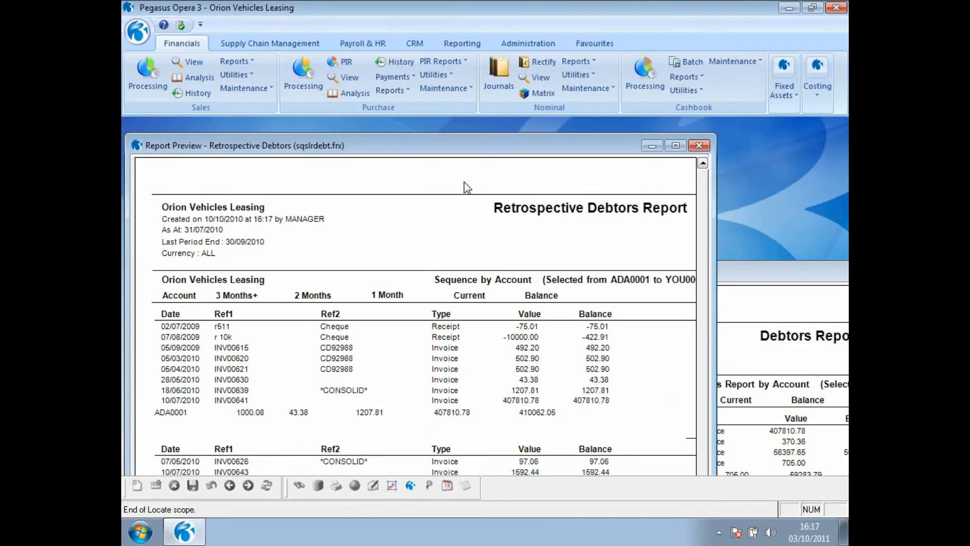
{"action": "left_click", "coordinate": [774, 277]}
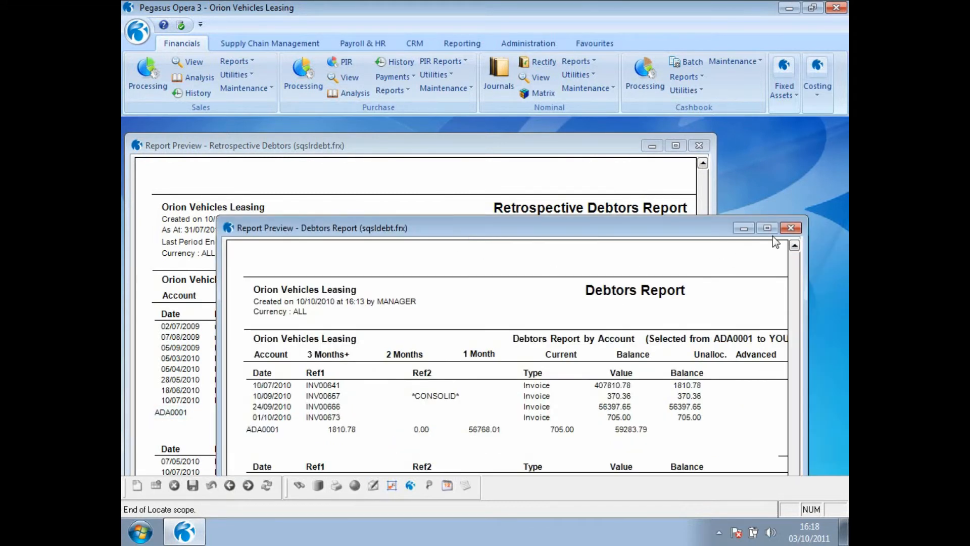
{"action": "left_click", "coordinate": [790, 228]}
{"action": "left_click", "coordinate": [699, 146]}
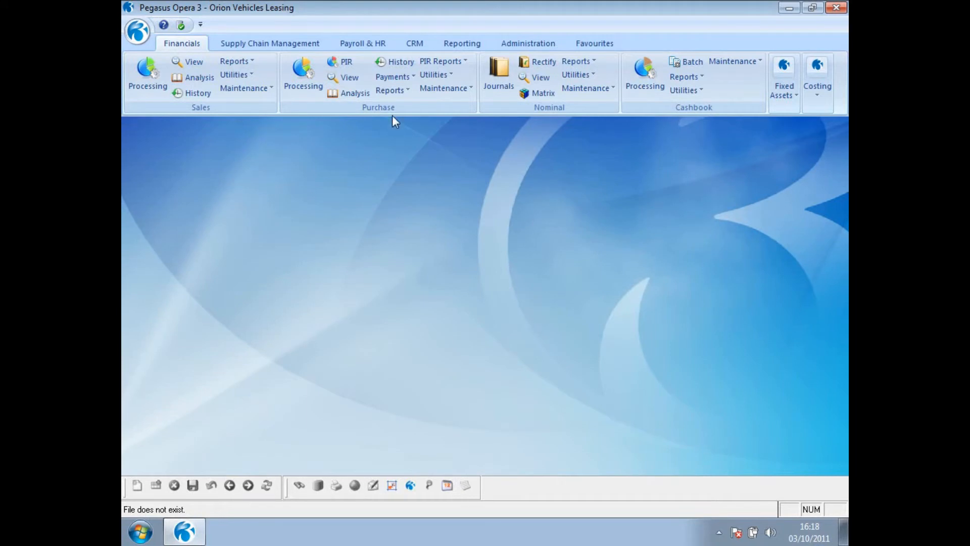
- Set up the purchase Retrospective Creditors report as at 31/07/2010 and proceed to publishing
{"action": "left_click", "coordinate": [400, 90]}
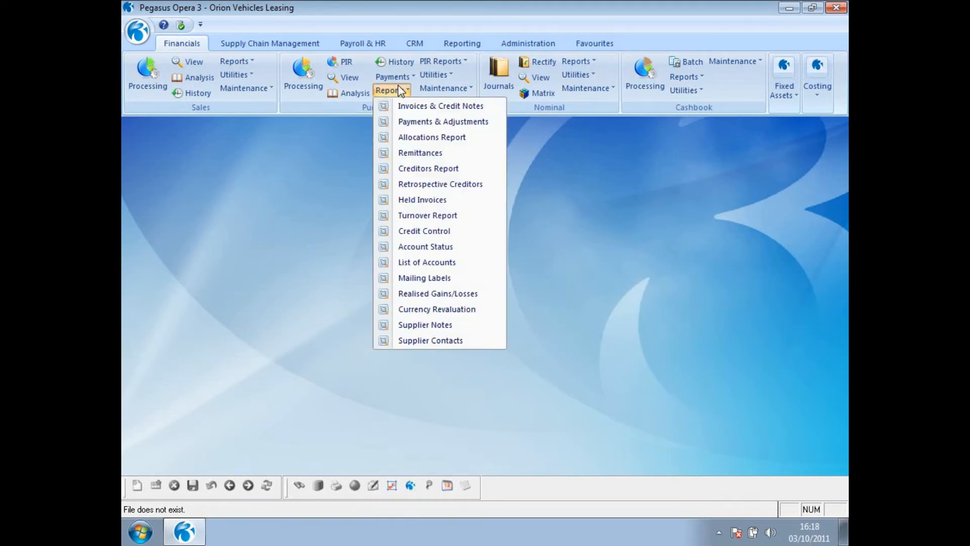
{"action": "left_click", "coordinate": [407, 185]}
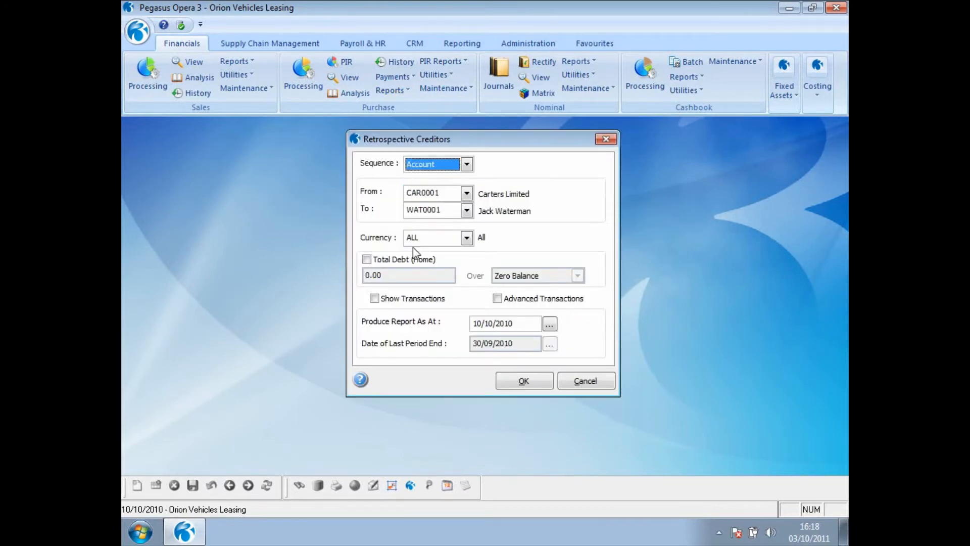
{"action": "left_click_drag", "start_coordinate": [530, 325], "coordinate": [464, 324]}
{"action": "type", "text": "31/07/2010"}
{"action": "left_click", "coordinate": [536, 387]}
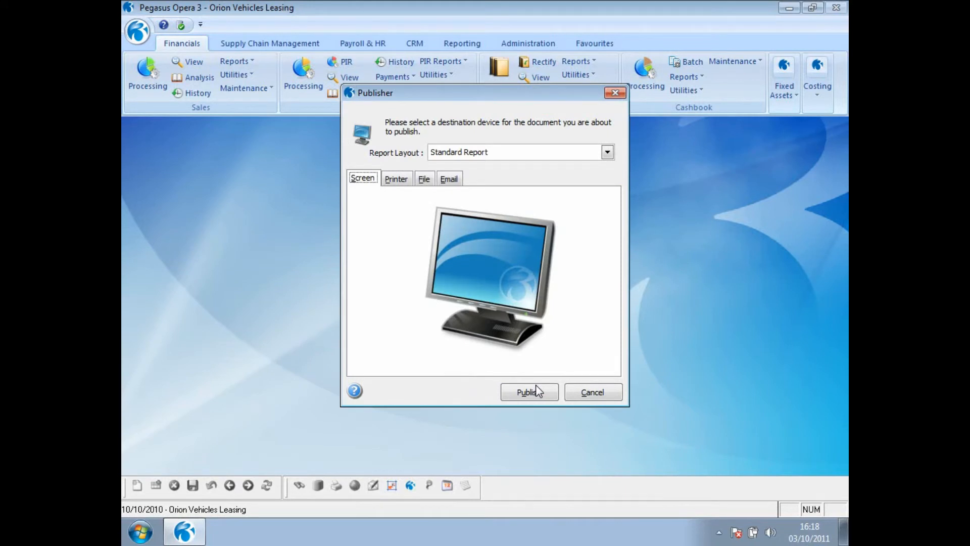
- Publish the creditors report with the Excel Report layout to a file named CREDJULY02
{"action": "left_click", "coordinate": [607, 152]}
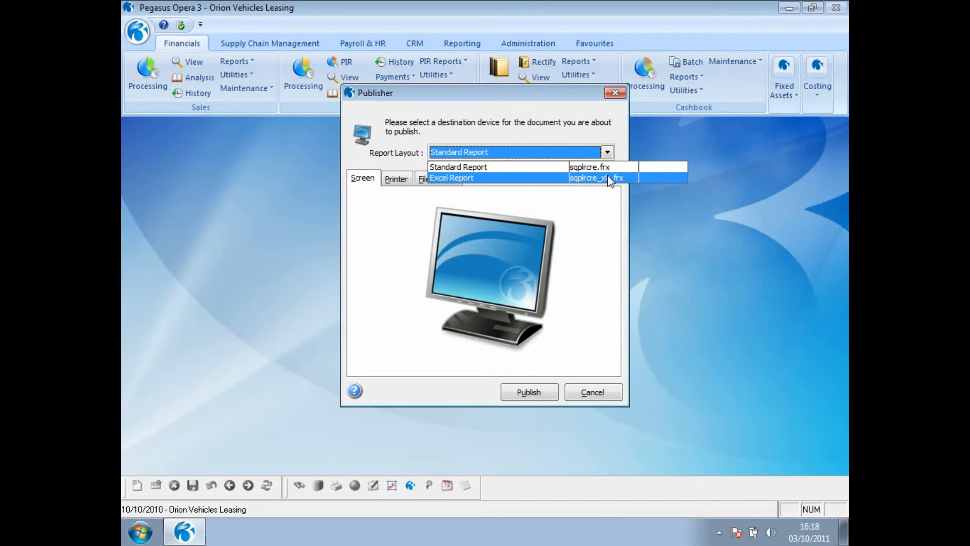
{"action": "left_click", "coordinate": [610, 178]}
{"action": "left_click", "coordinate": [451, 244]}
{"action": "type", "text": "CREDJULY"}
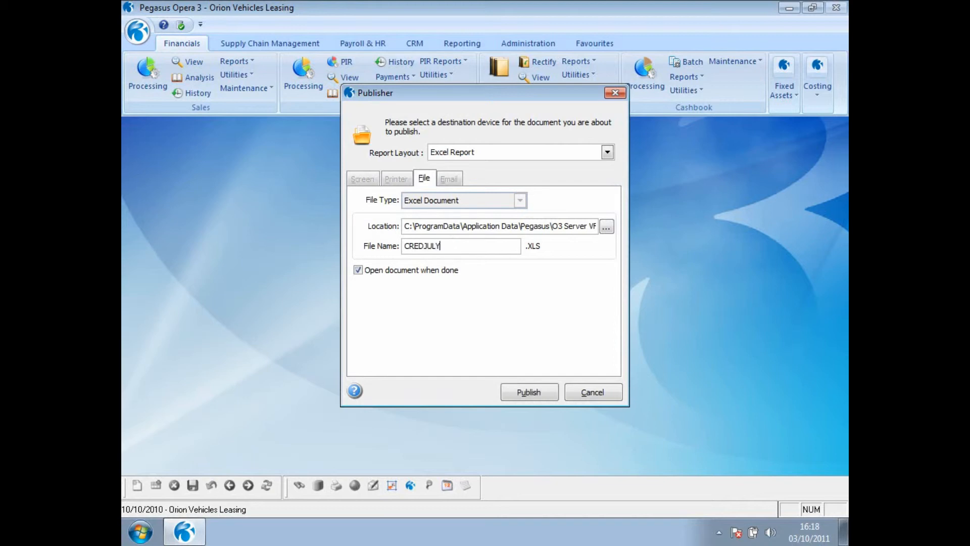
{"action": "type", "text": "02"}
{"action": "left_click", "coordinate": [529, 397]}
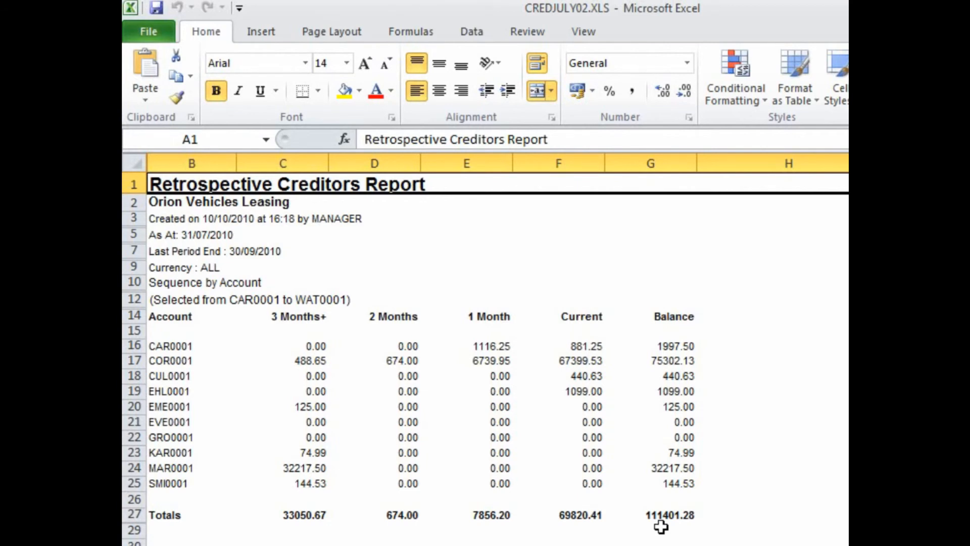
- In the exported Excel workbook, select row 5 containing the report's As At date
{"action": "left_click", "coordinate": [253, 235]}
{"action": "left_click", "coordinate": [131, 234]}
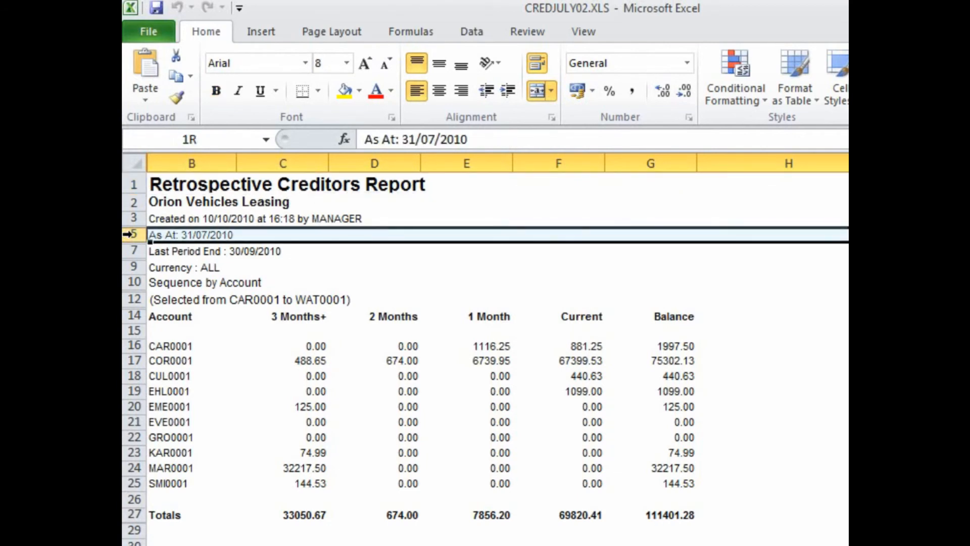